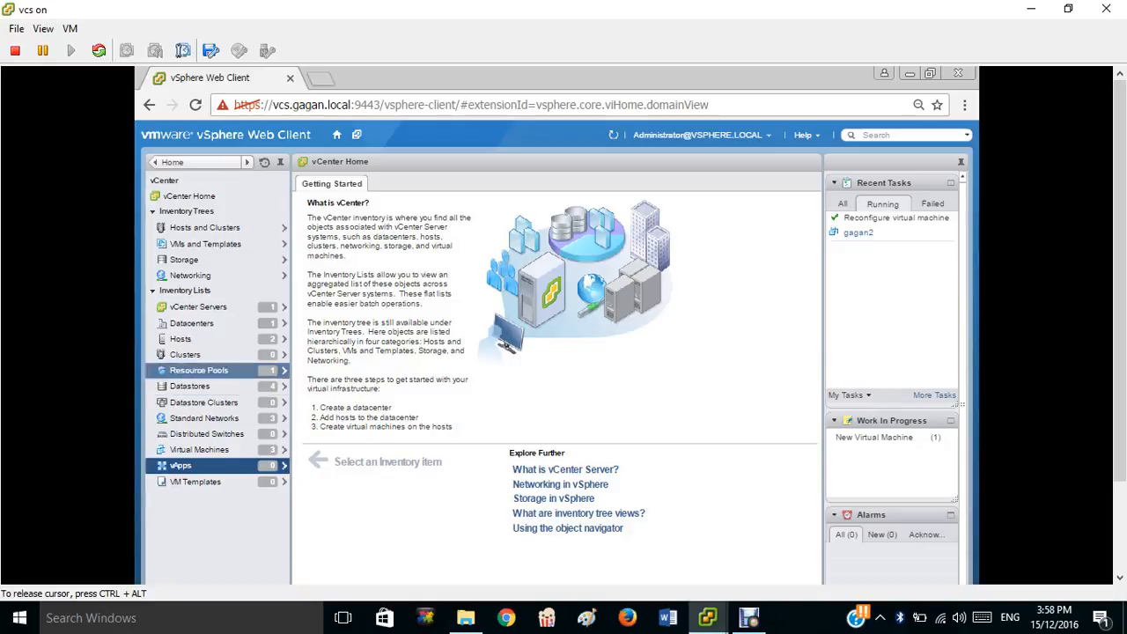
Go from Virtual Machines back to vCenter Home and open the empty vApps inventory list.
{"action": "left_click", "coordinate": [194, 451]}
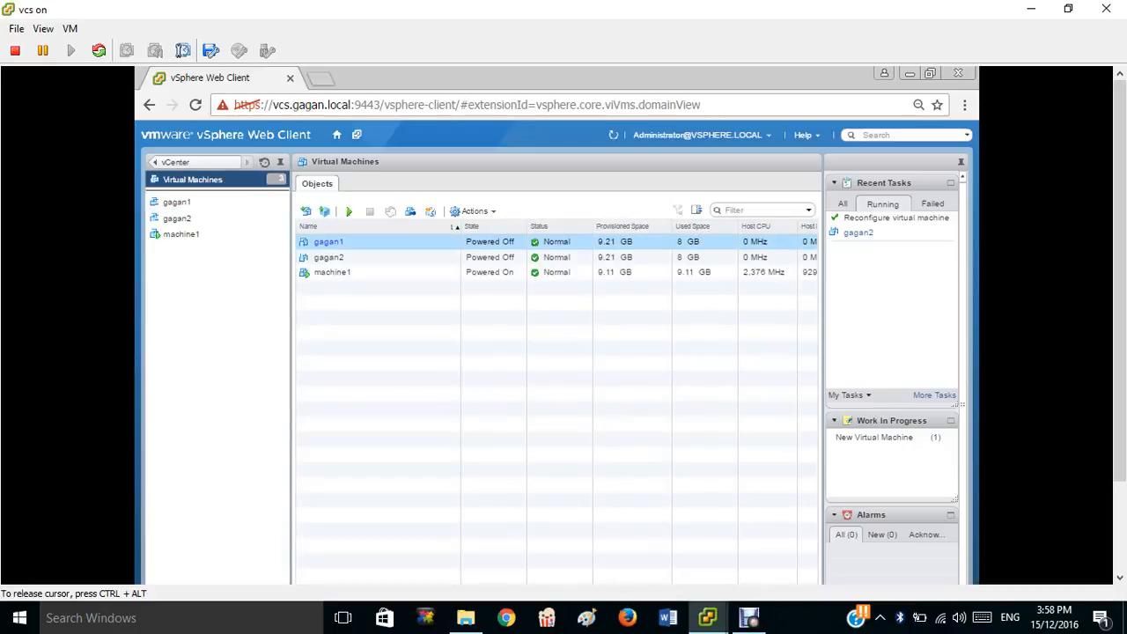
{"action": "left_click", "coordinate": [174, 162]}
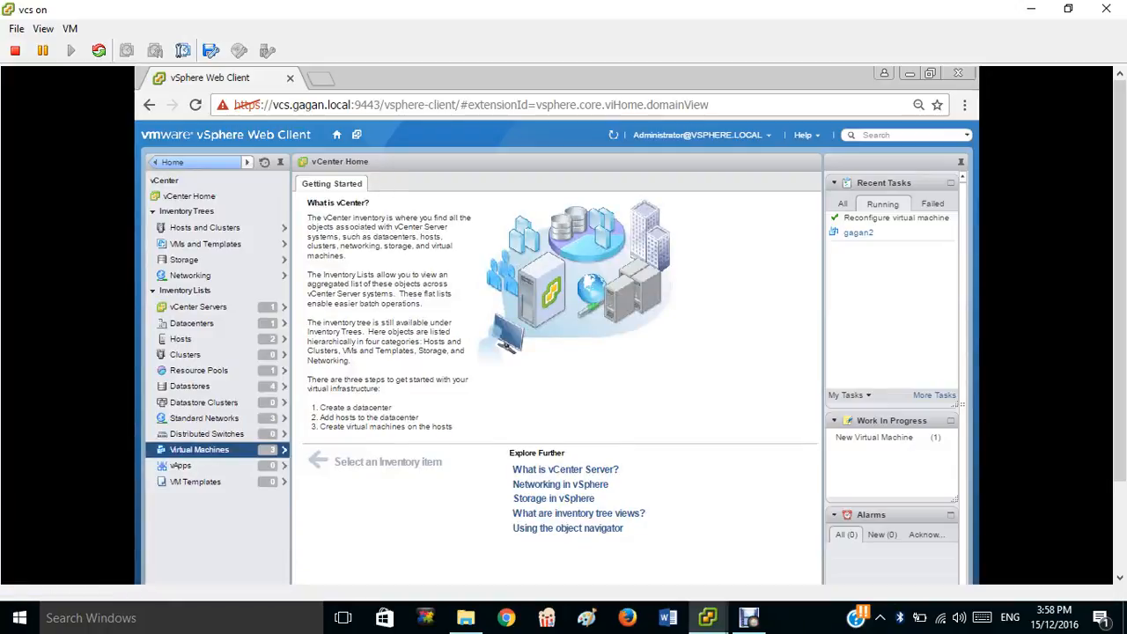
{"action": "left_click", "coordinate": [185, 466]}
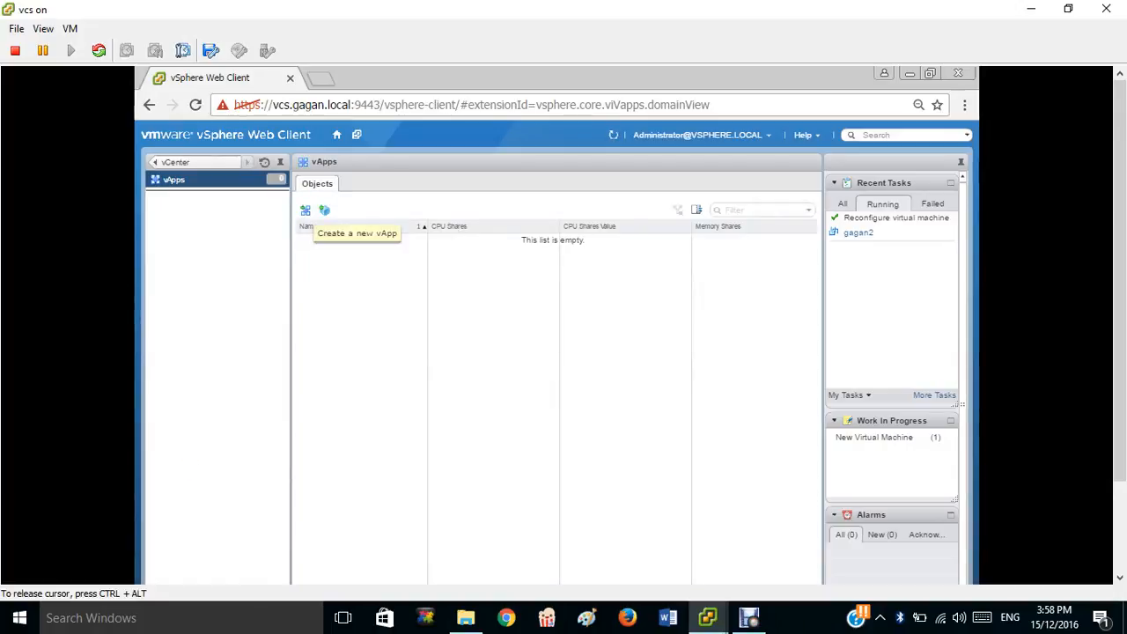
Start the New vApp wizard and pick host 10.0.0.41 under Datacenter > Lab server as its destination.
{"action": "left_click", "coordinate": [305, 210]}
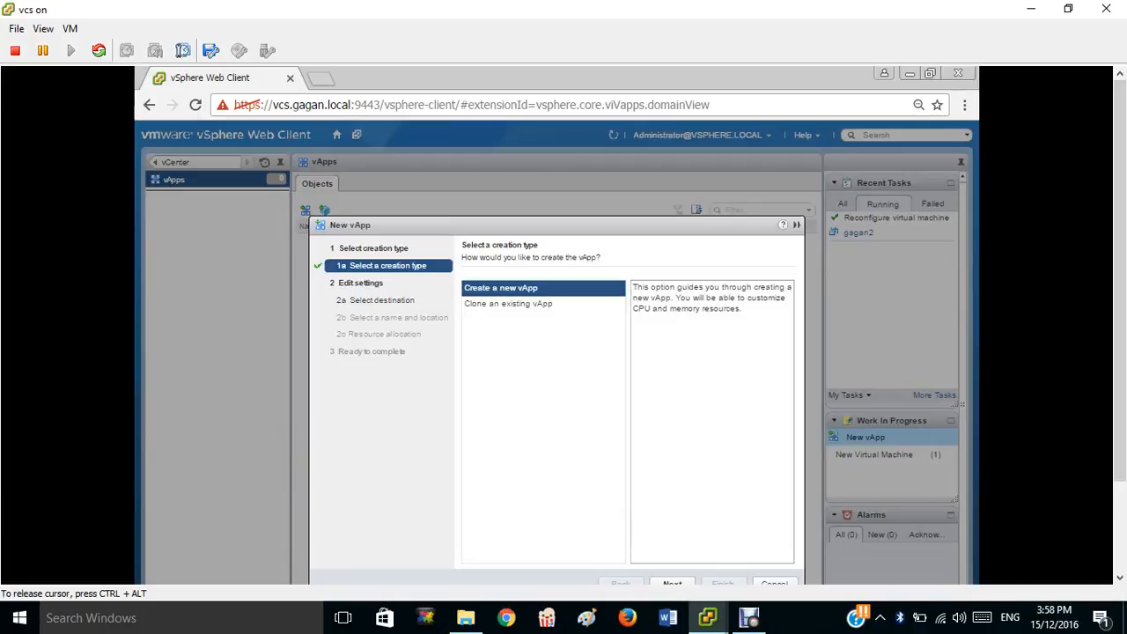
{"action": "left_click_drag", "start_coordinate": [1119, 291], "coordinate": [1120, 343]}
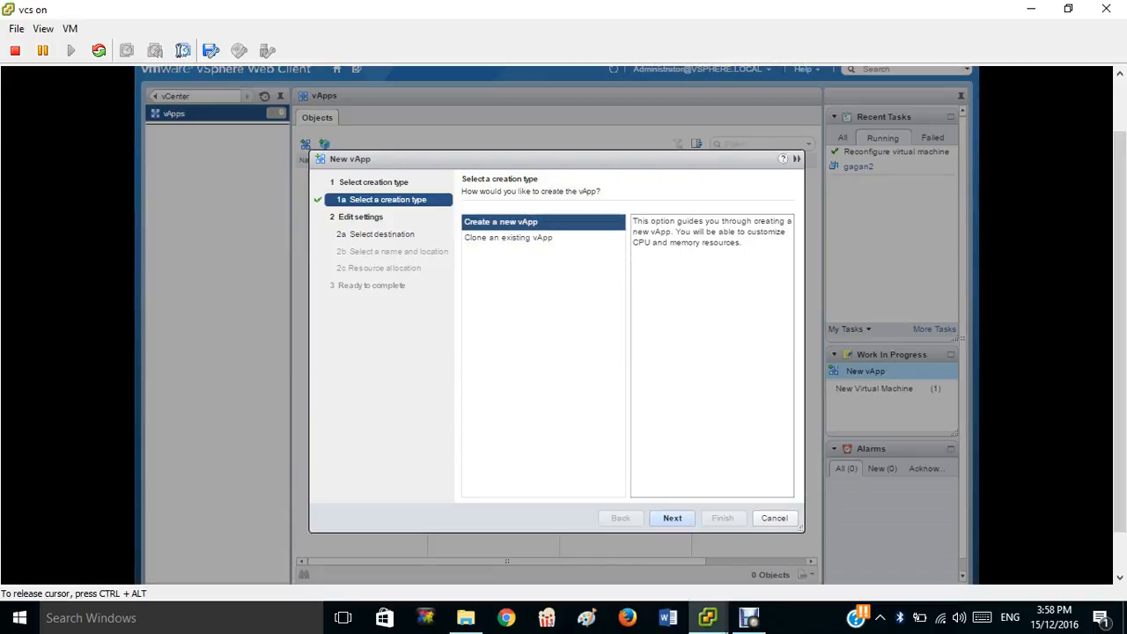
{"action": "left_click", "coordinate": [672, 518]}
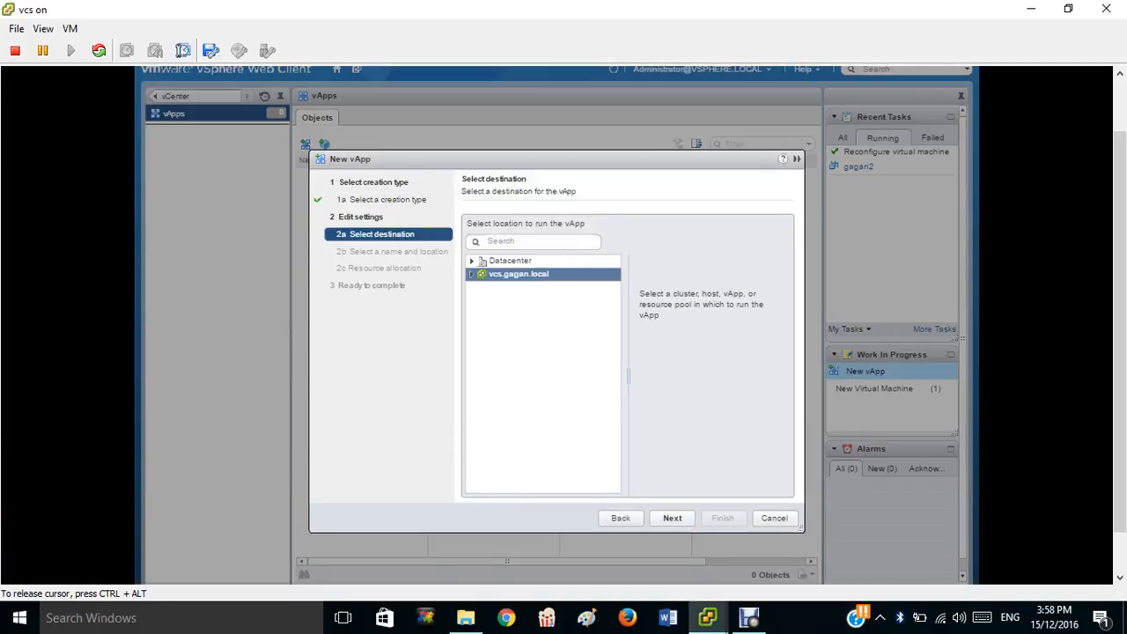
{"action": "left_click", "coordinate": [472, 261]}
{"action": "left_click", "coordinate": [483, 274]}
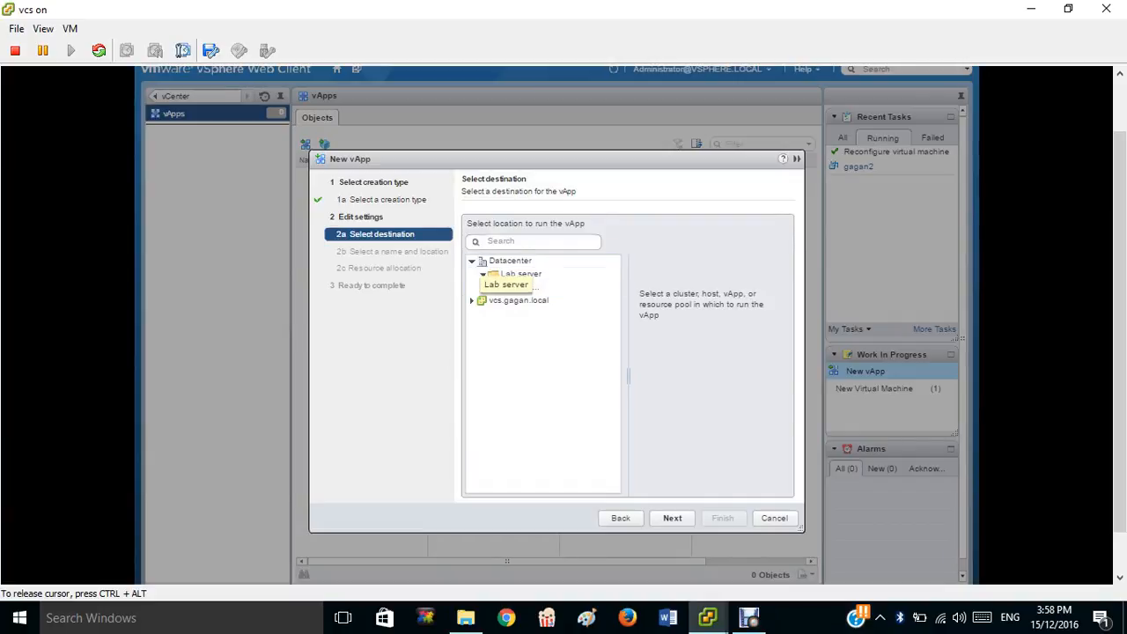
{"action": "left_click", "coordinate": [529, 288]}
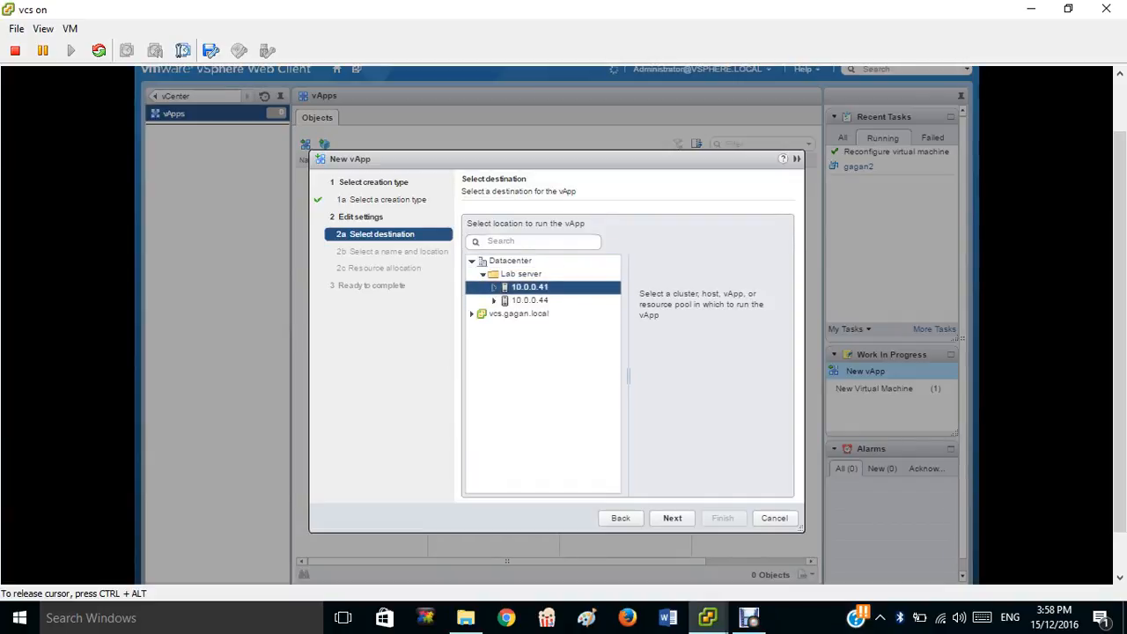
{"action": "left_click", "coordinate": [673, 518]}
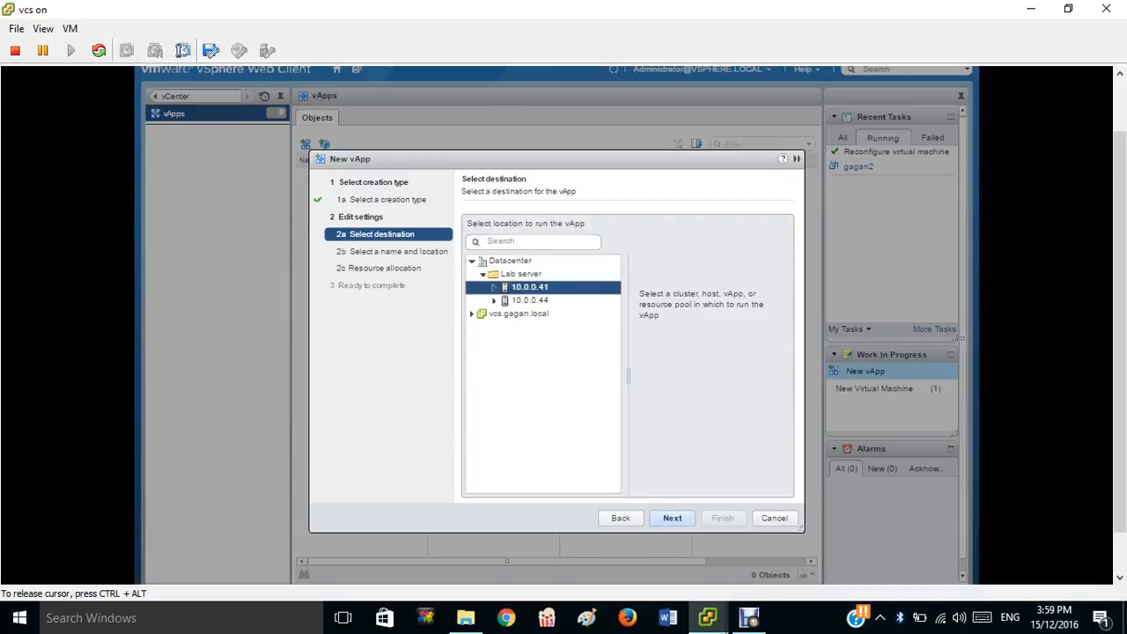
{"action": "left_click", "coordinate": [673, 518]}
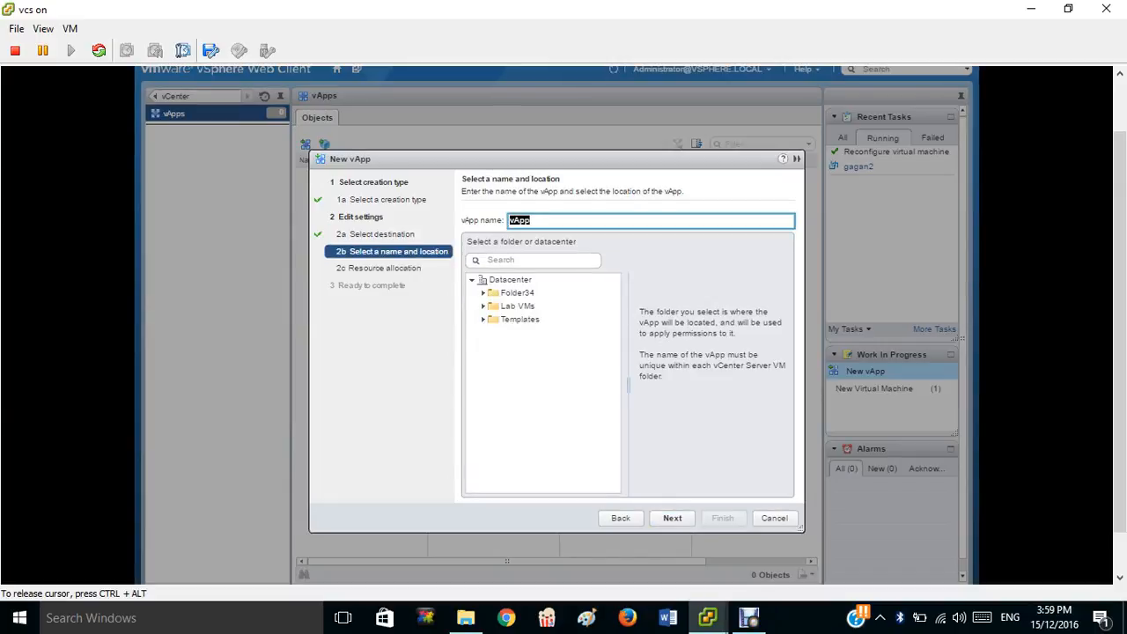
Name the vApp 'vAPP-gagan', place it in the Lab VMs folder, and keep default resource allocation.
{"action": "key", "text": "BackSpace"}
{"action": "type", "text": "APP-gagan"}
{"action": "left_click", "coordinate": [518, 306]}
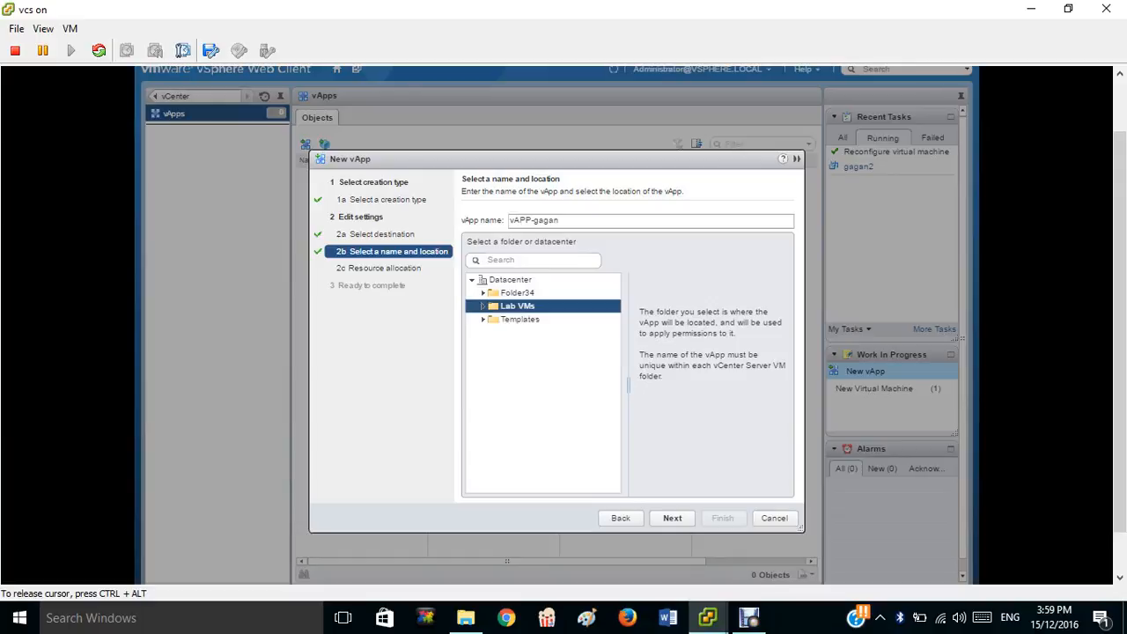
{"action": "left_click", "coordinate": [672, 519]}
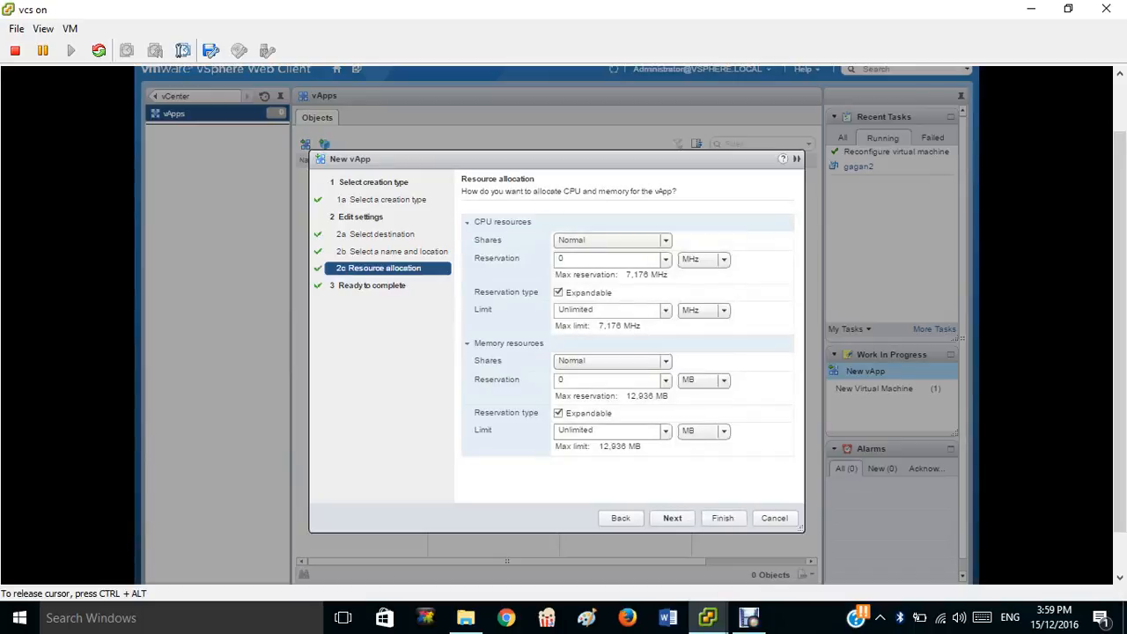
{"action": "left_click", "coordinate": [672, 518]}
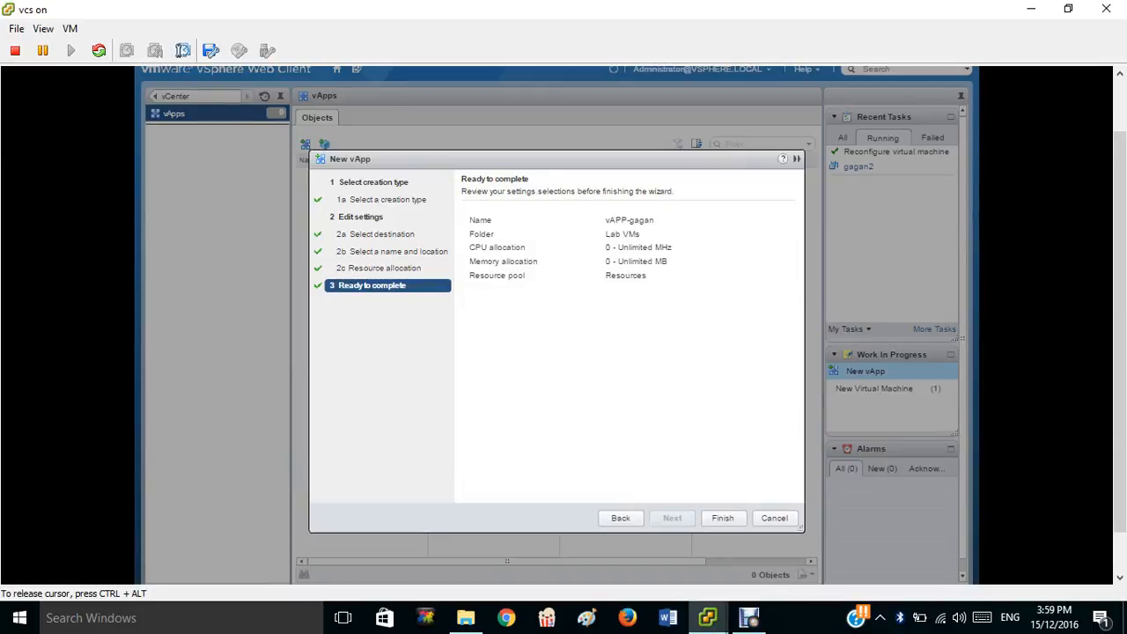
Finish the New vApp wizard so vAPP-gagan is created with Normal CPU and memory shares.
{"action": "left_click", "coordinate": [723, 518]}
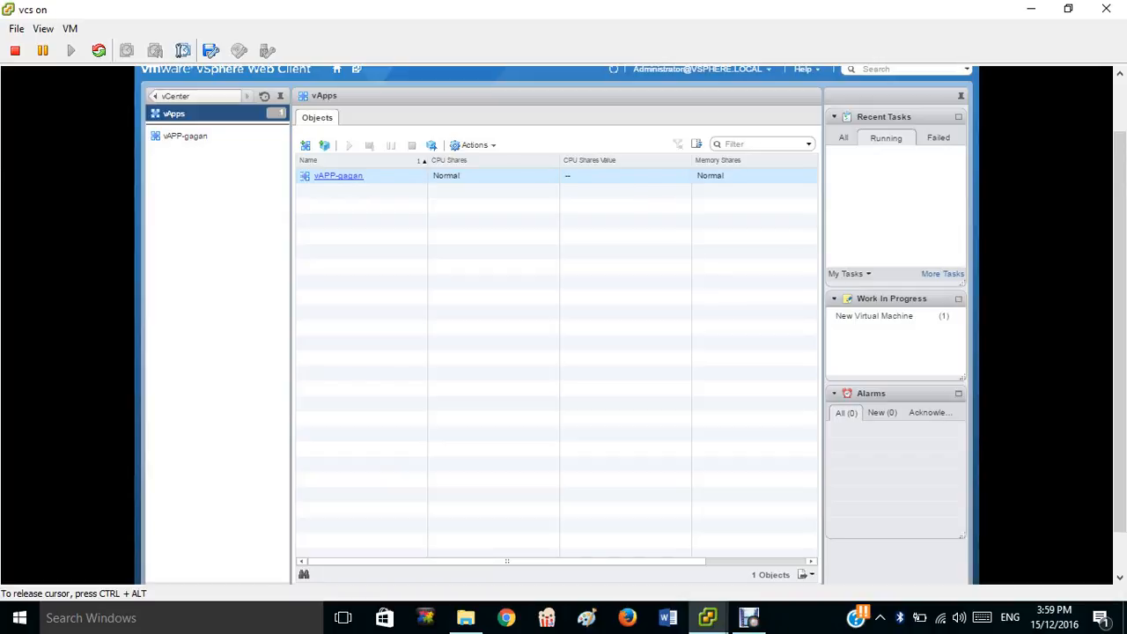
In the VMs and Templates tree, drag gagan1 and gagan2 into vAPP-gagan.
{"action": "left_click", "coordinate": [175, 96]}
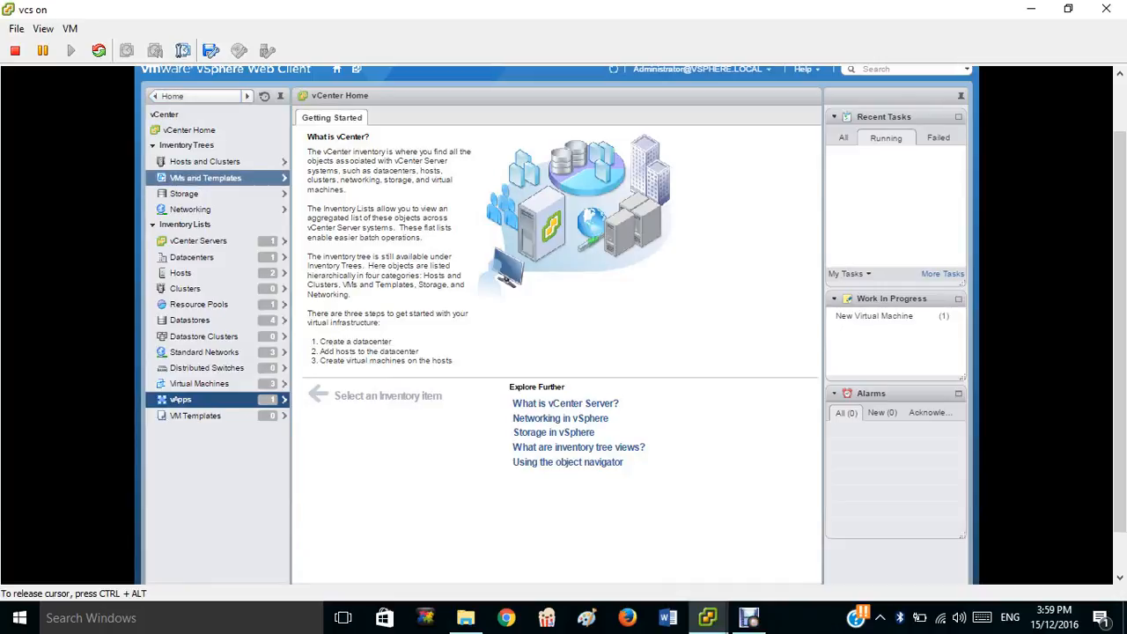
{"action": "left_click", "coordinate": [205, 178]}
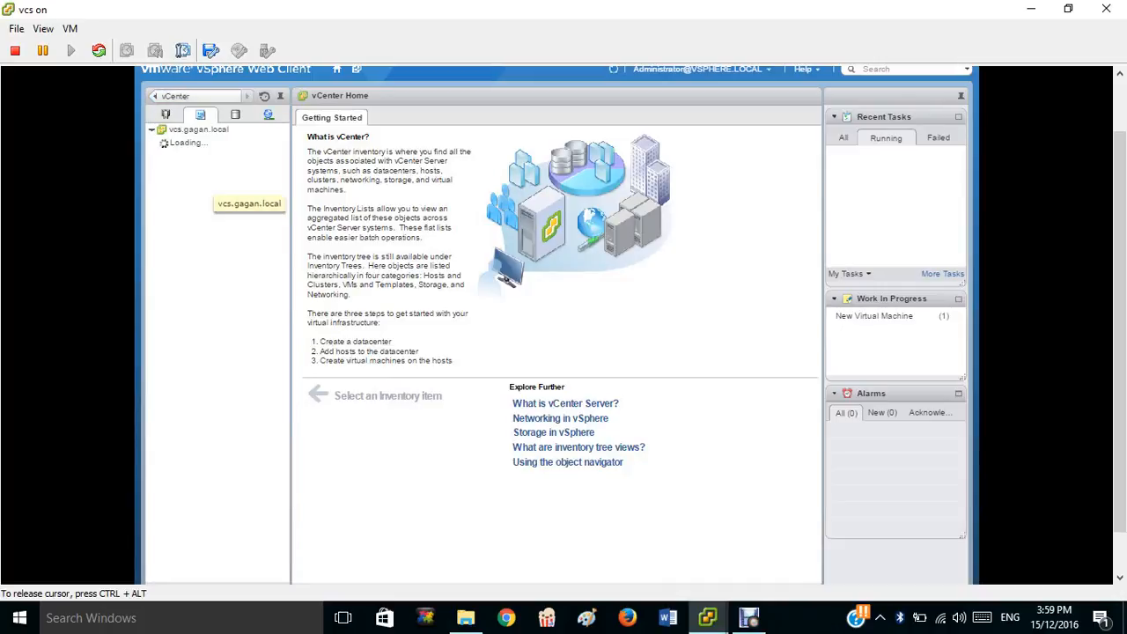
{"action": "left_click", "coordinate": [205, 180]}
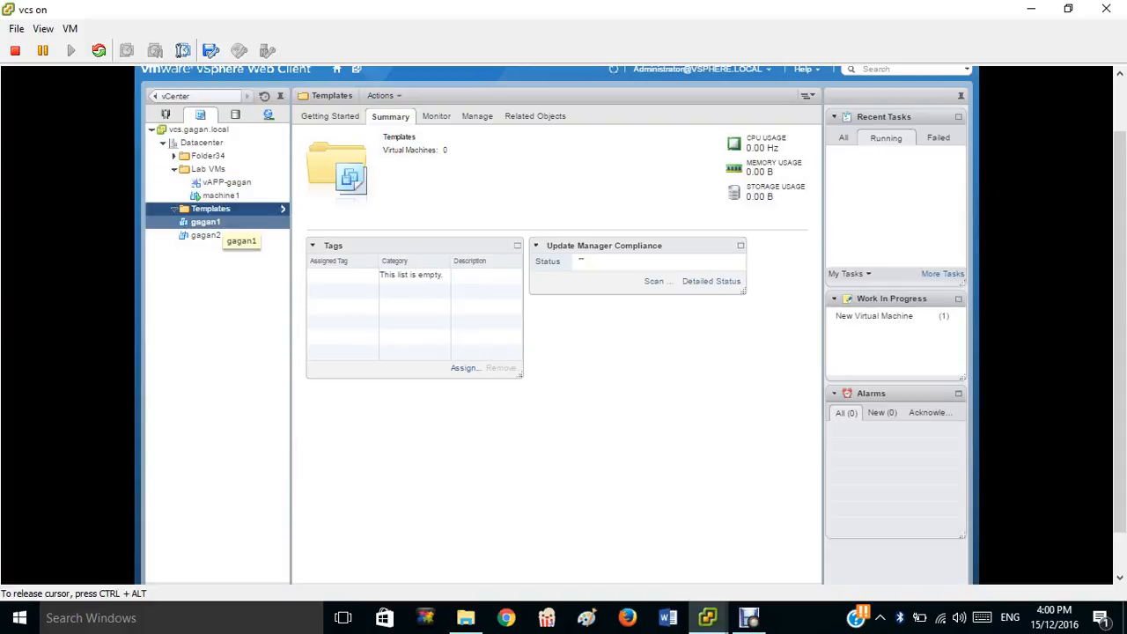
{"action": "left_click", "coordinate": [214, 223]}
{"action": "left_click_drag", "start_coordinate": [213, 223], "coordinate": [227, 183]}
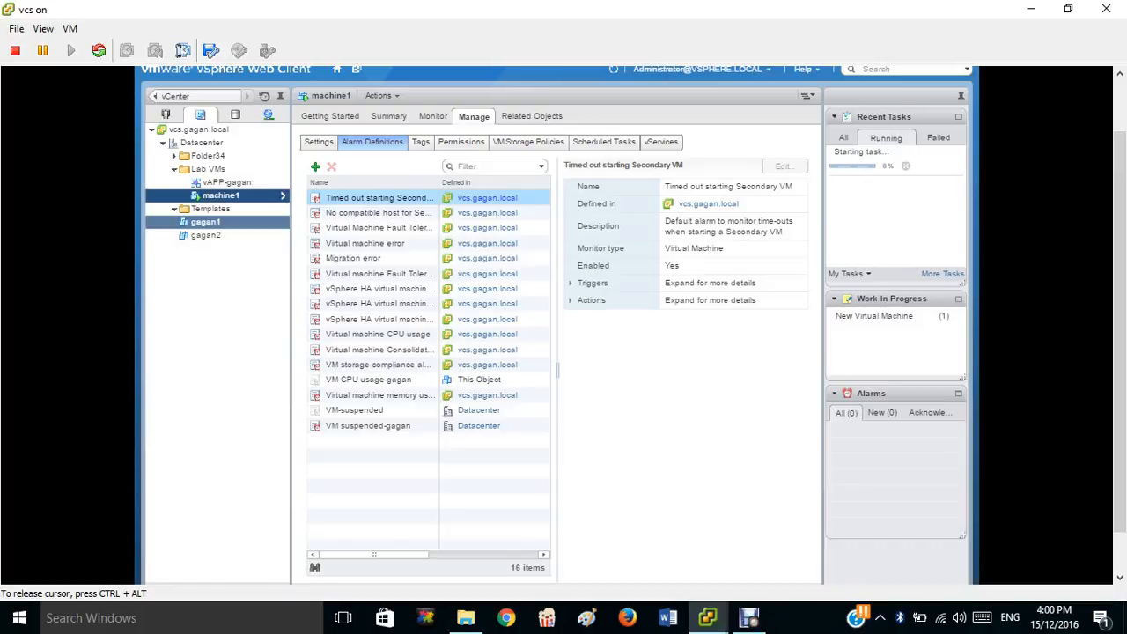
{"action": "left_click_drag", "start_coordinate": [207, 235], "coordinate": [227, 185]}
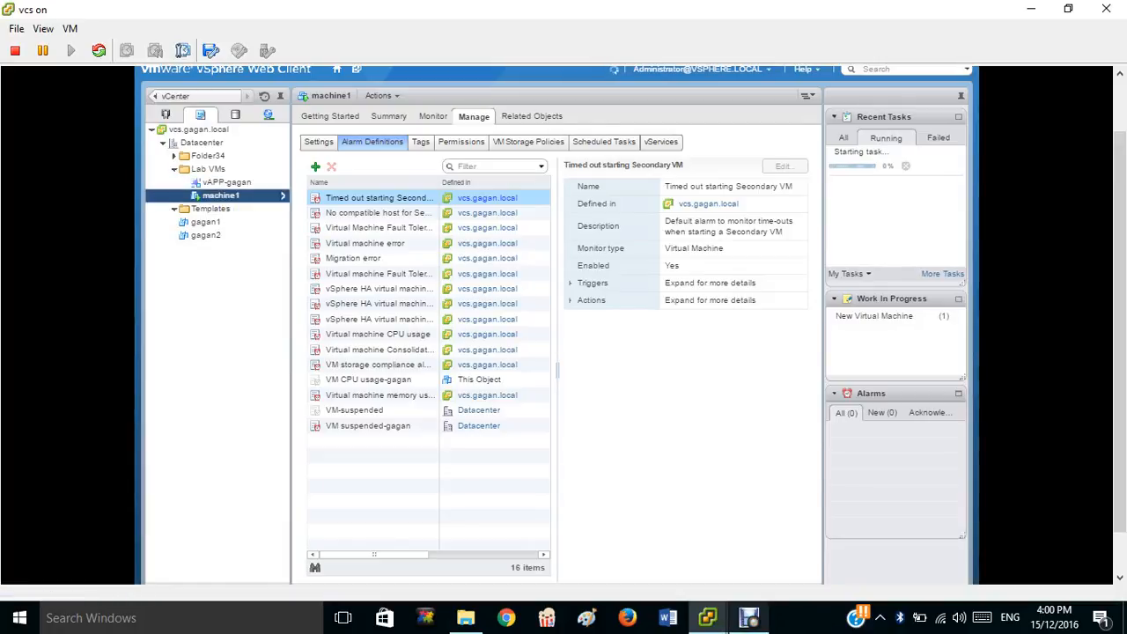
Open the Edit Settings dialog for vAPP-gagan from its right-click menu.
{"action": "mouse_move", "coordinate": [749, 618]}
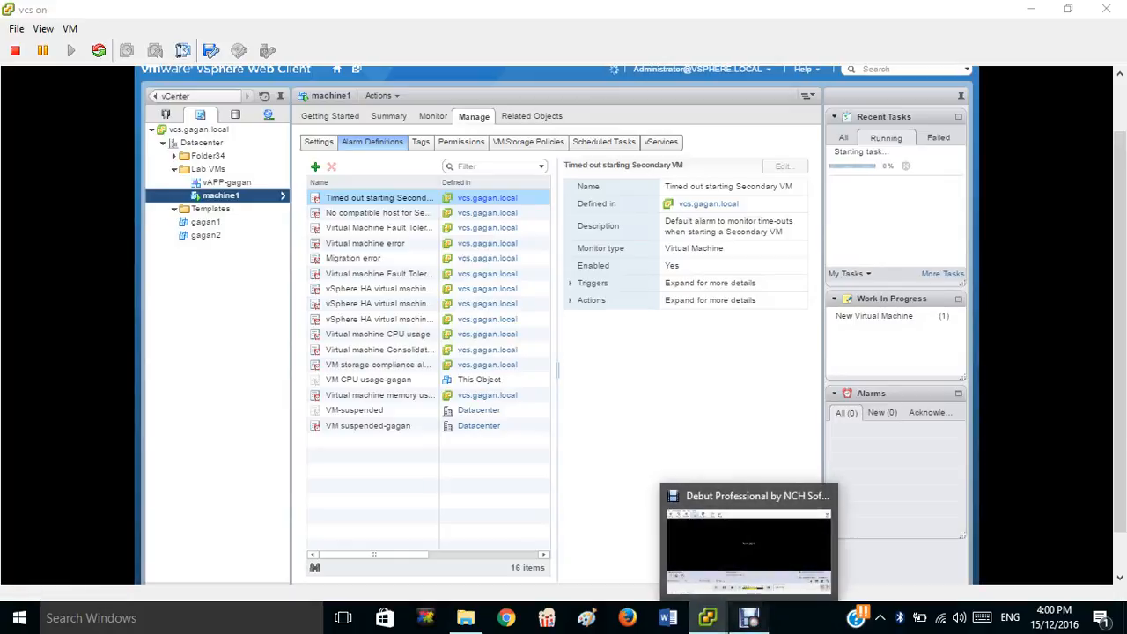
{"action": "left_click", "coordinate": [749, 618]}
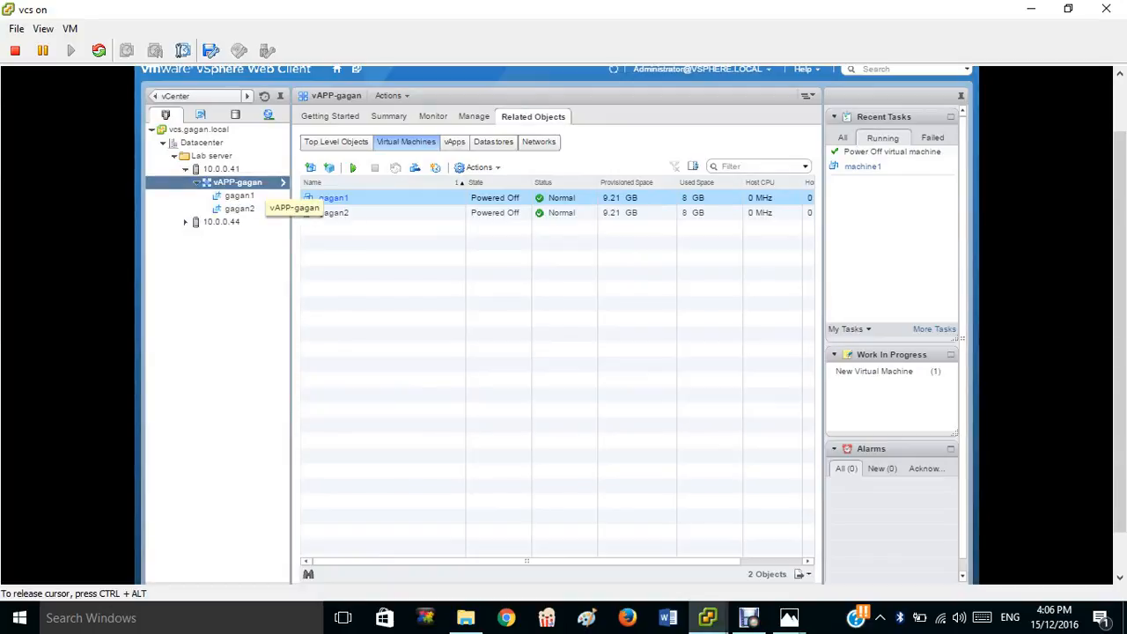
{"action": "right_click", "coordinate": [250, 183]}
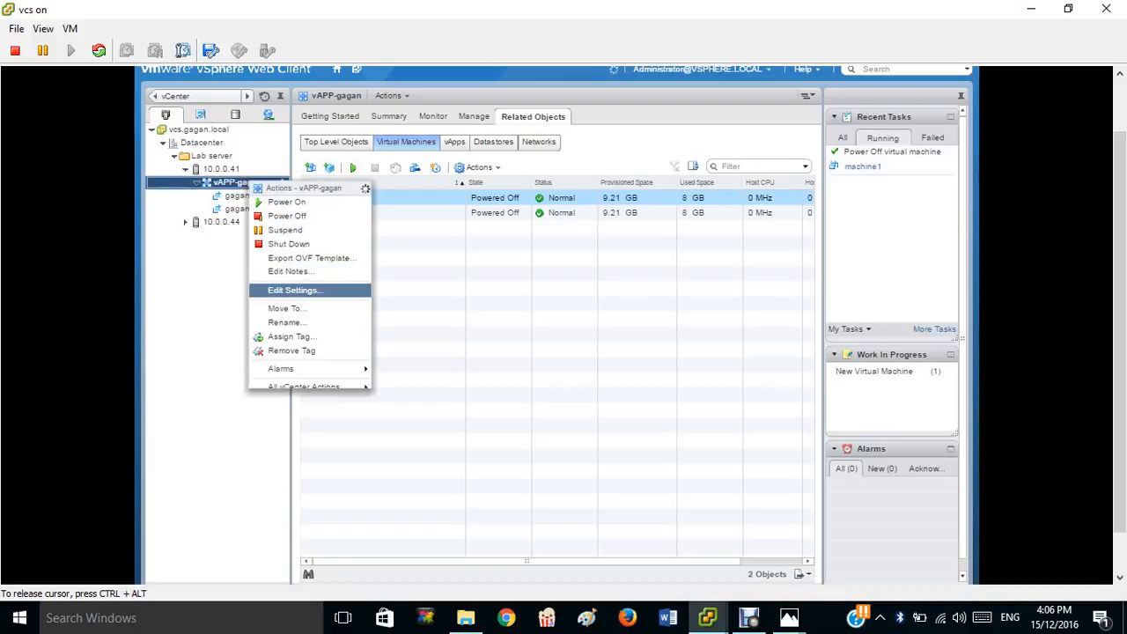
{"action": "left_click", "coordinate": [303, 291]}
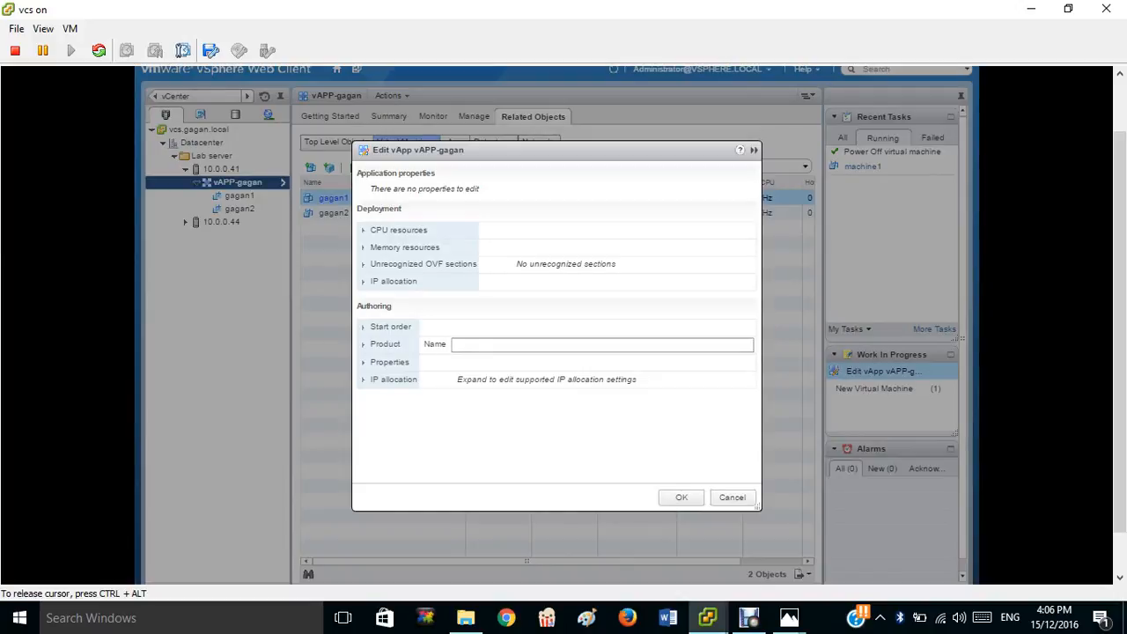
Expand Start order and move gagan1 down into Group 2, leaving gagan2 in Group 1.
{"action": "left_click", "coordinate": [374, 331]}
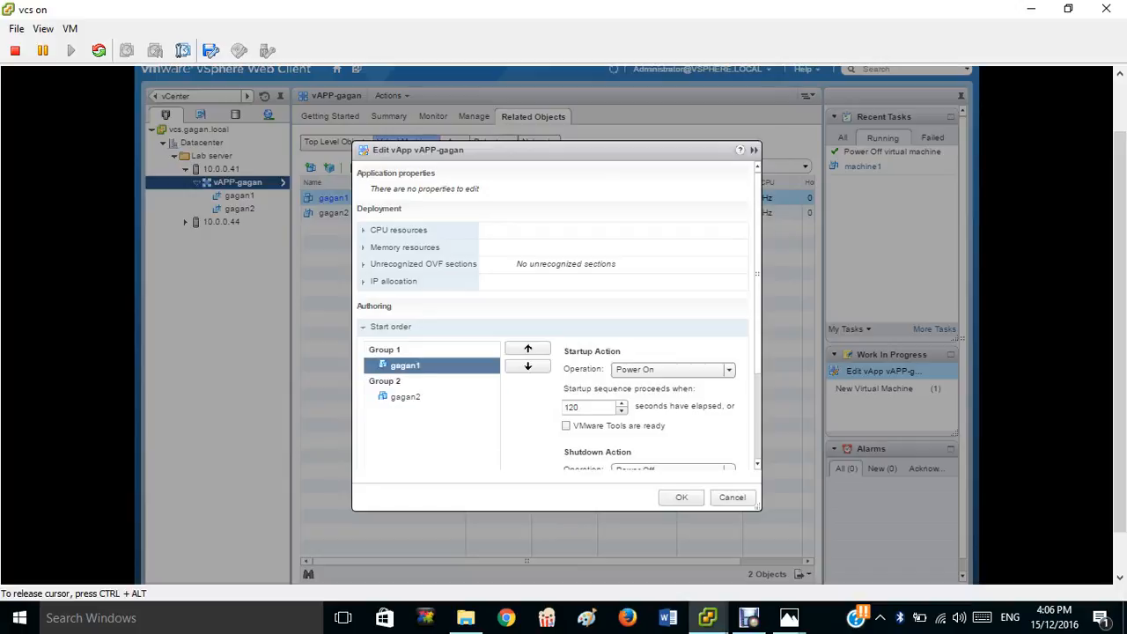
{"action": "left_click", "coordinate": [527, 365]}
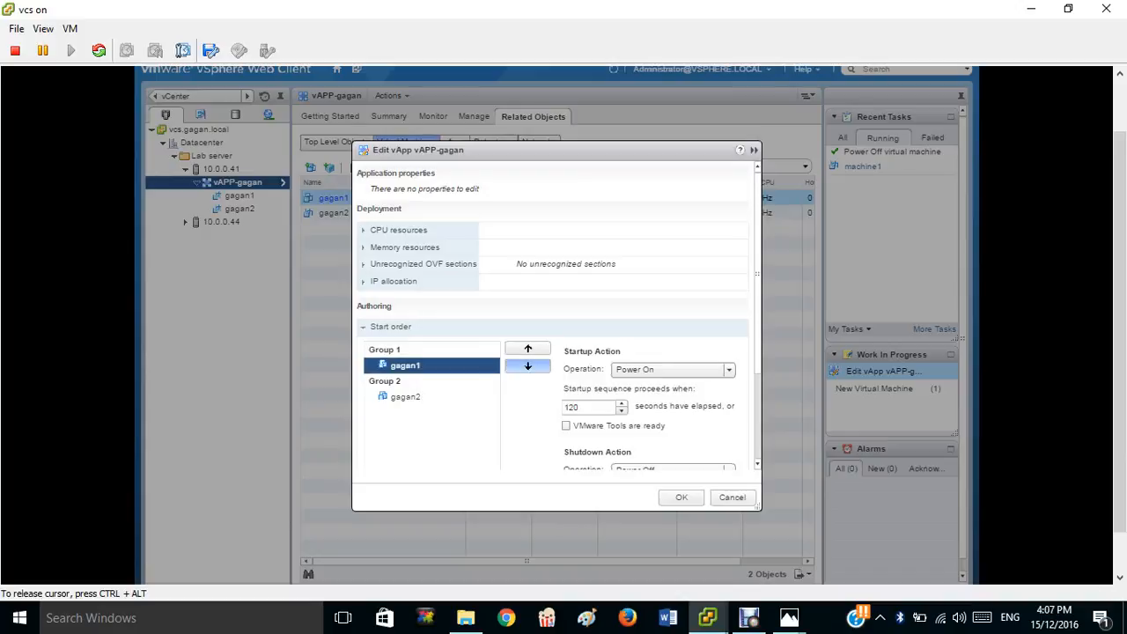
{"action": "left_click", "coordinate": [527, 365]}
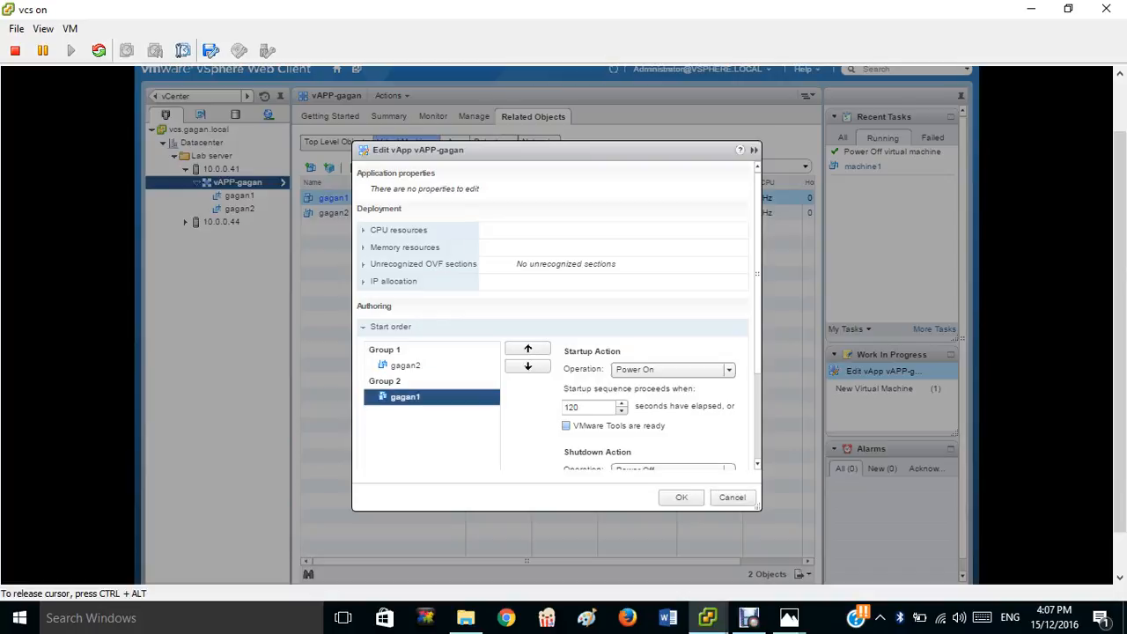
{"action": "left_click", "coordinate": [588, 408]}
Change the startup delays of gagan1 and gagan2 from 120 to 20 seconds.
{"action": "key", "text": "BackSpace"}
{"action": "key", "text": "BackSpace"}
{"action": "key", "text": "BackSpace"}
{"action": "type", "text": "20"}
{"action": "left_click", "coordinate": [405, 366]}
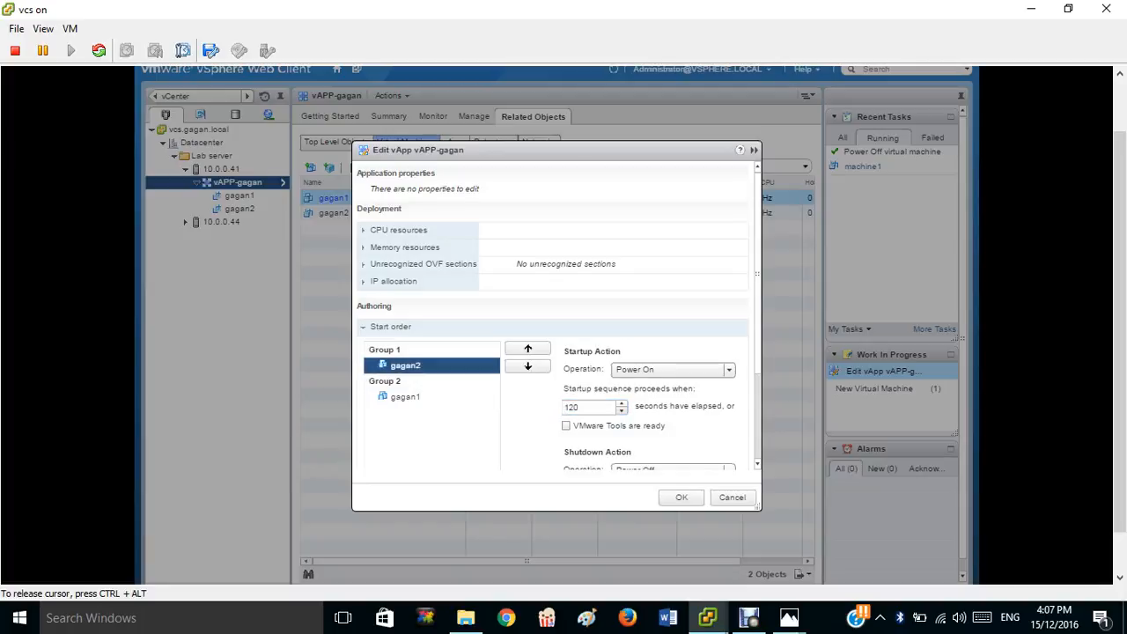
{"action": "left_click", "coordinate": [588, 407]}
{"action": "key", "text": "BackSpace"}
{"action": "key", "text": "BackSpace"}
{"action": "key", "text": "BackSpace"}
{"action": "type", "text": "20"}
{"action": "left_click", "coordinate": [405, 397]}
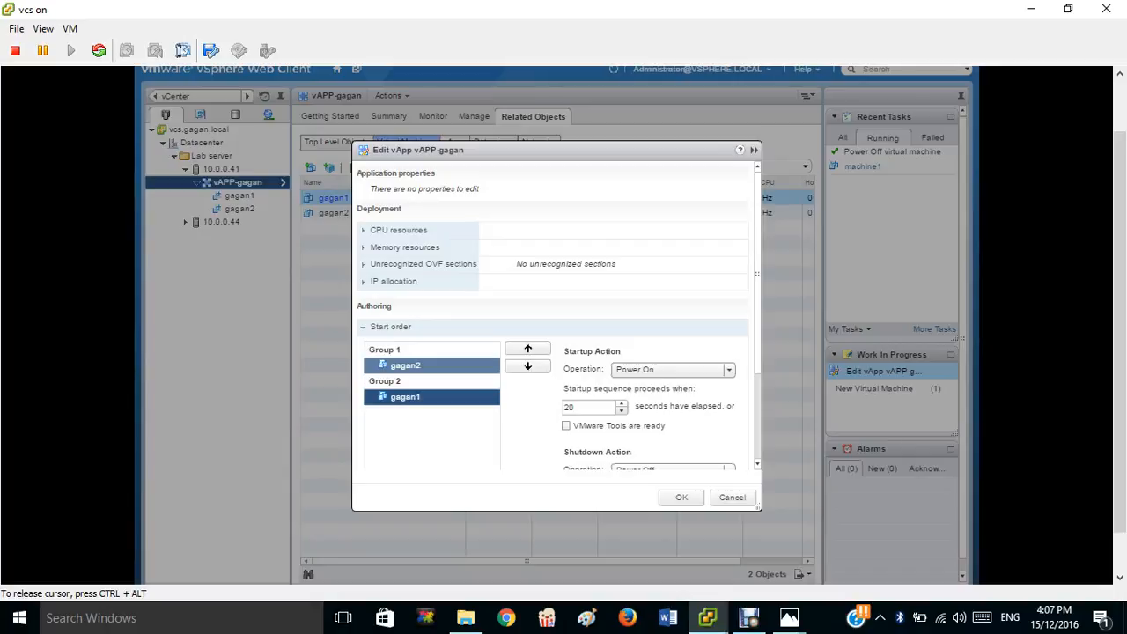
Re-enter gagan2's 20-second delay, confirm gagan1's is 20, and save the vApp settings.
{"action": "left_click", "coordinate": [406, 366]}
{"action": "left_click", "coordinate": [588, 407]}
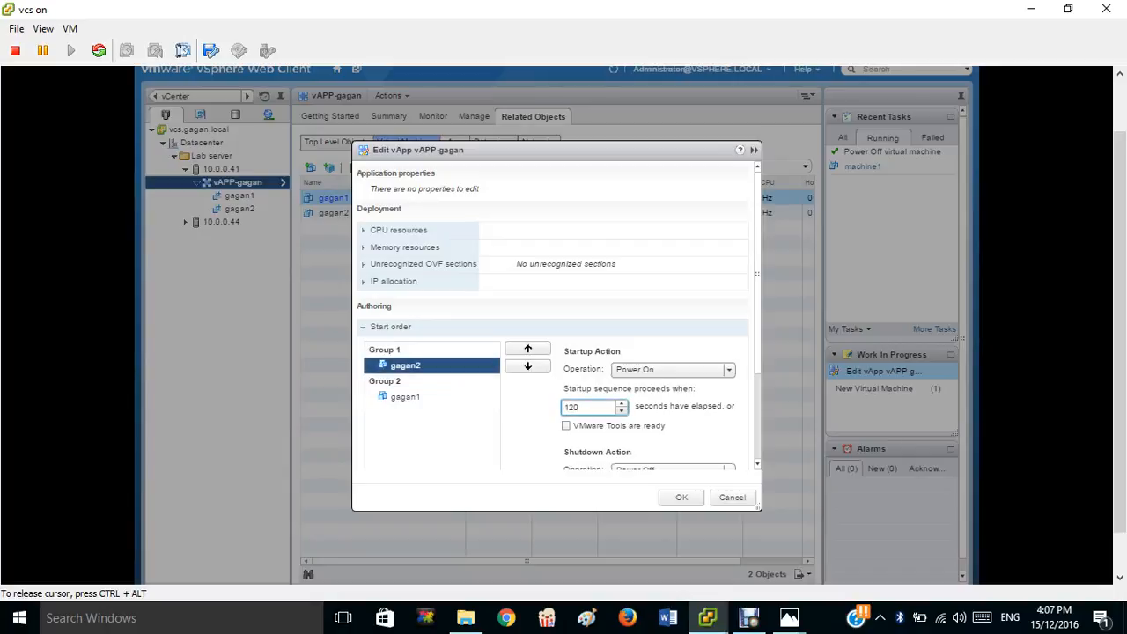
{"action": "key", "text": "BackSpace"}
{"action": "key", "text": "BackSpace"}
{"action": "key", "text": "BackSpace"}
{"action": "type", "text": "20"}
{"action": "left_click", "coordinate": [407, 397]}
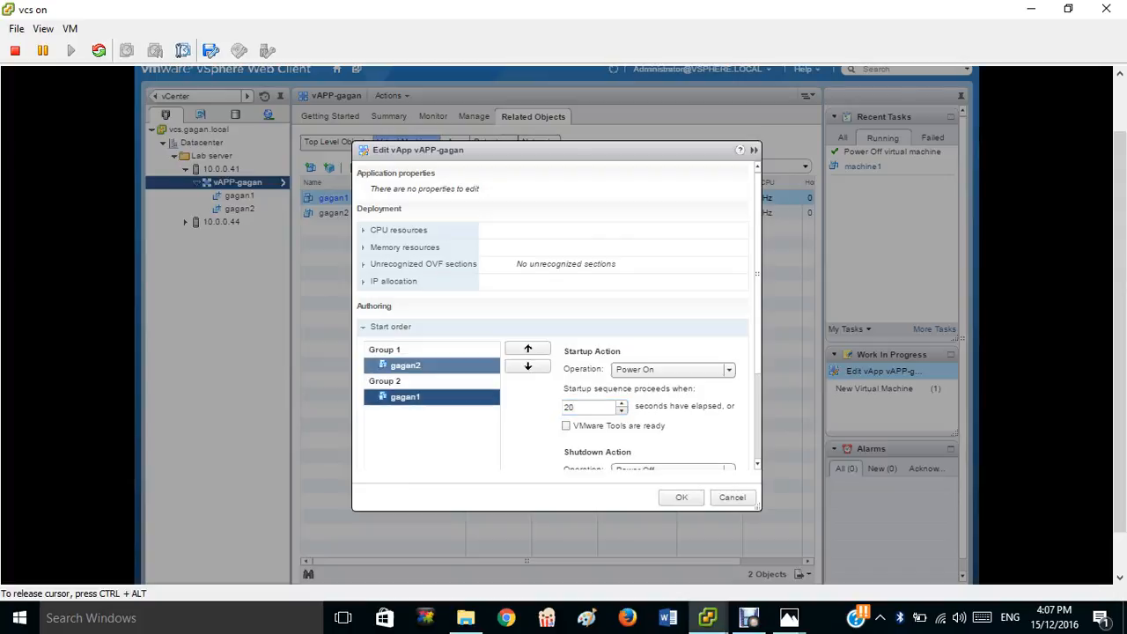
{"action": "left_click", "coordinate": [406, 365]}
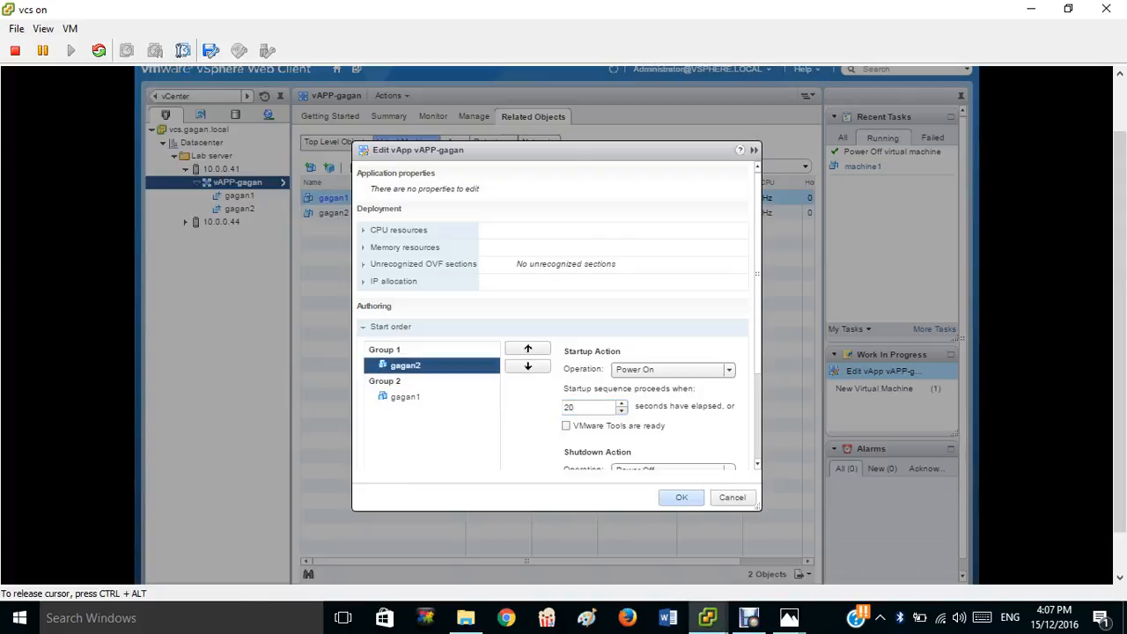
{"action": "left_click", "coordinate": [682, 497]}
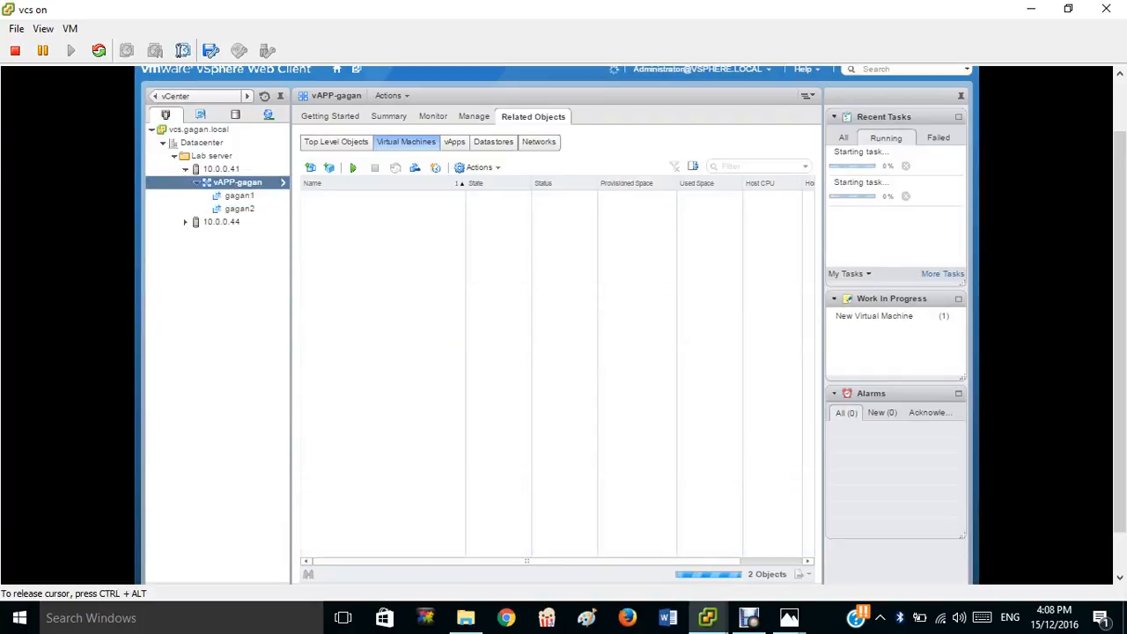
Power on the vAPP-gagan vApp from its right-click menu.
{"action": "right_click", "coordinate": [255, 185]}
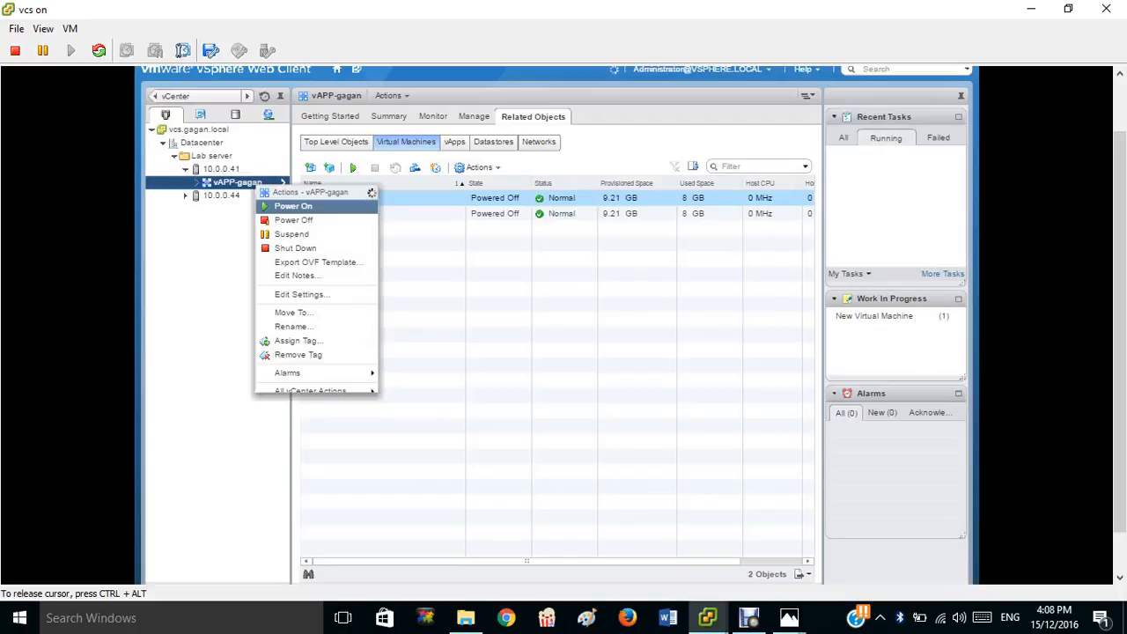
{"action": "left_click", "coordinate": [284, 208]}
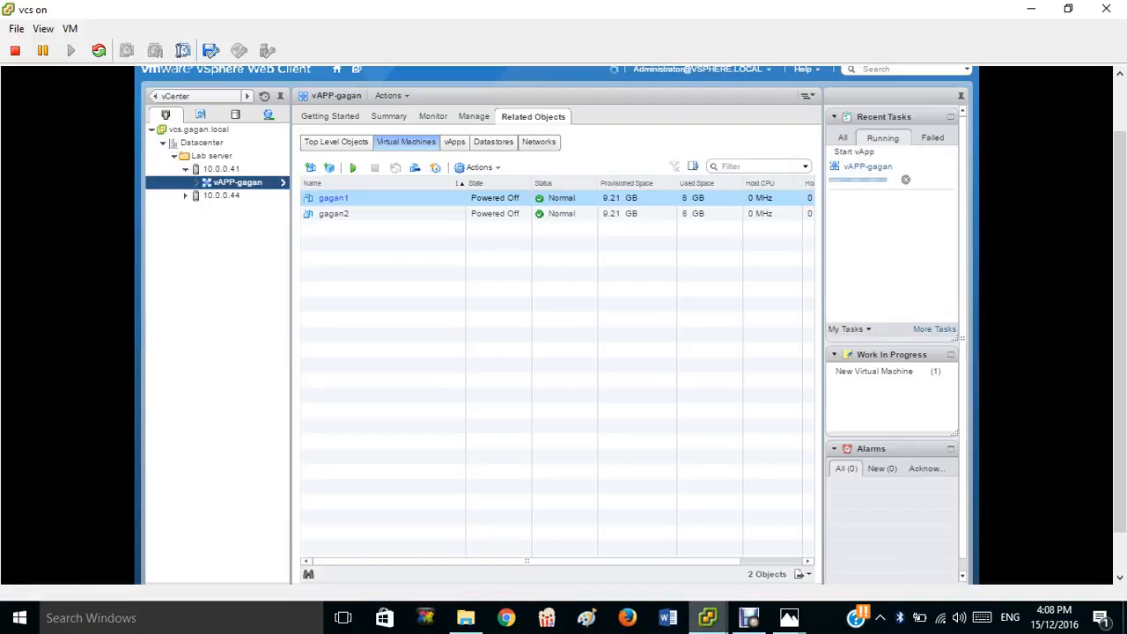
{"action": "mouse_move", "coordinate": [749, 617]}
{"action": "left_click", "coordinate": [619, 551]}
{"action": "left_click", "coordinate": [393, 555]}
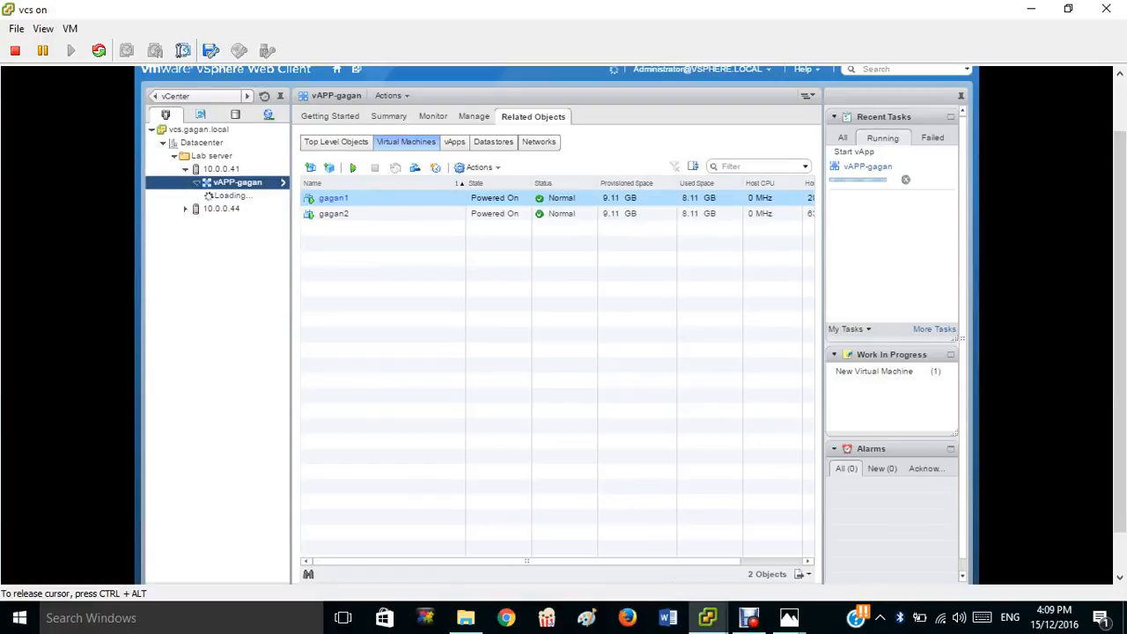
Check that gagan1 and vAPP-gagan are running, then view host 10.0.0.41's Summary.
{"action": "left_click", "coordinate": [335, 198]}
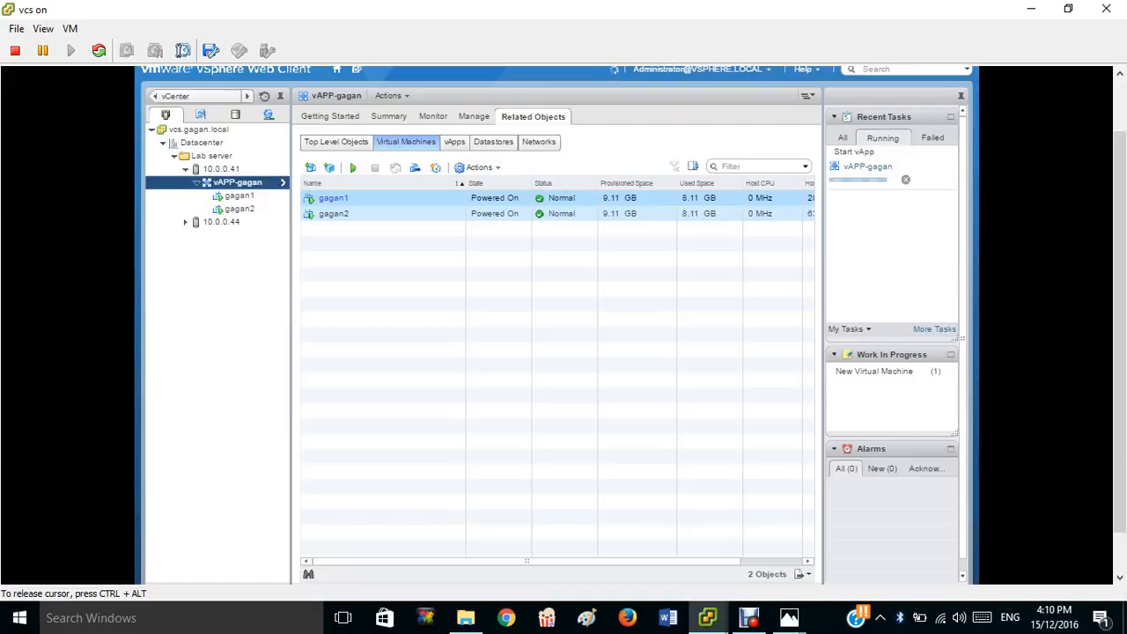
{"action": "left_click", "coordinate": [221, 169]}
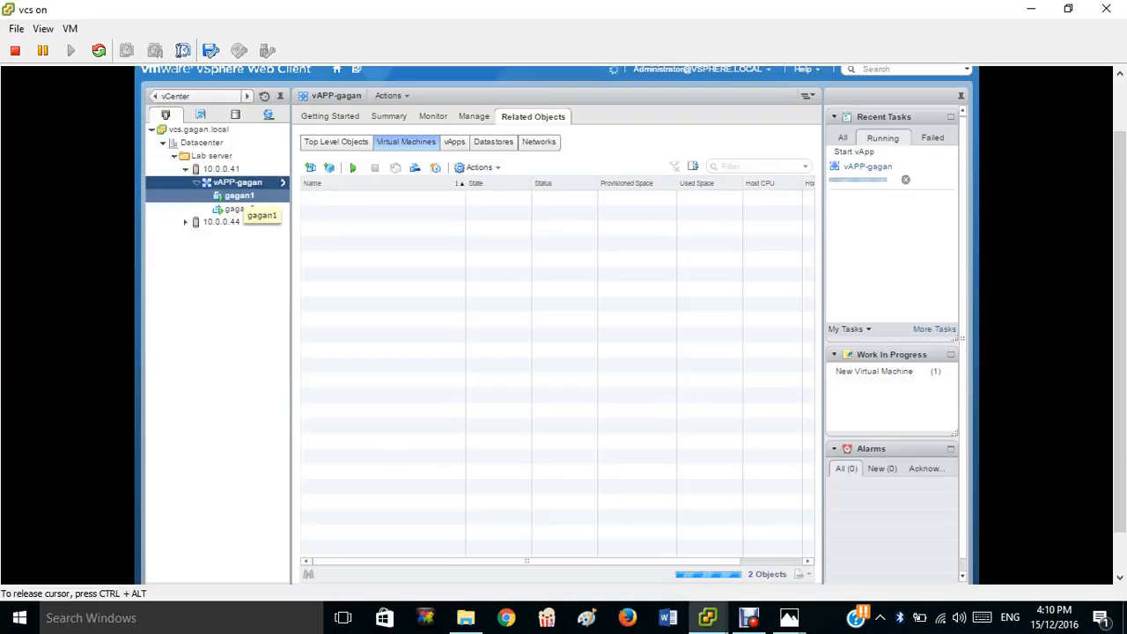
{"action": "left_click", "coordinate": [238, 196]}
{"action": "left_click", "coordinate": [233, 182]}
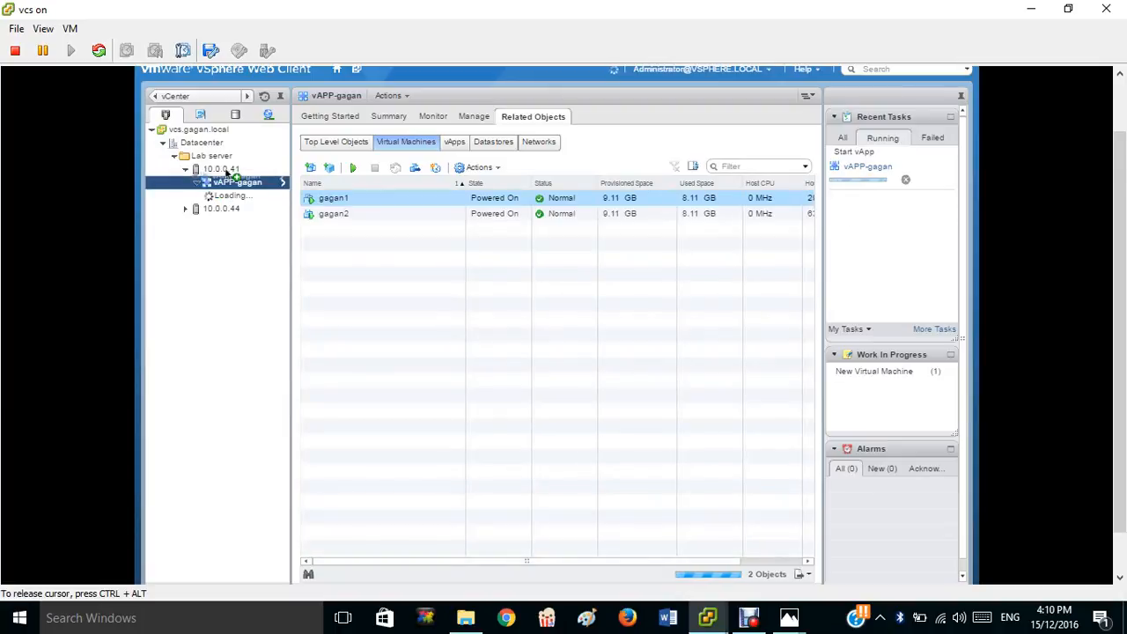
{"action": "left_click", "coordinate": [226, 169]}
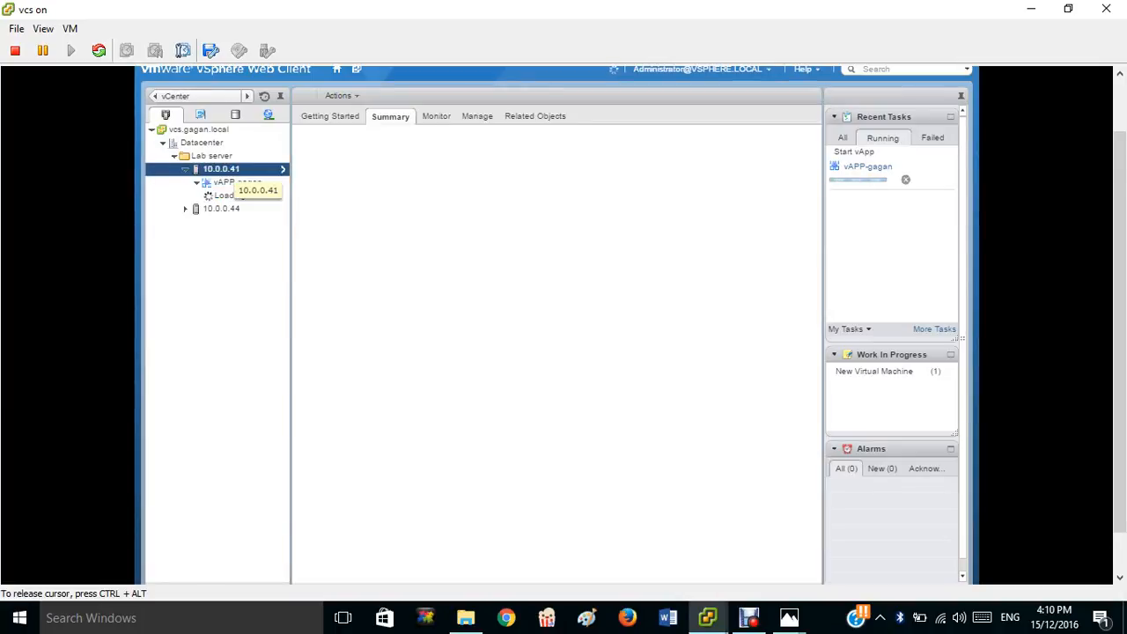
Open vAPP-gagan's actions menu, then switch to the Debut Professional screen recorder.
{"action": "right_click", "coordinate": [223, 182]}
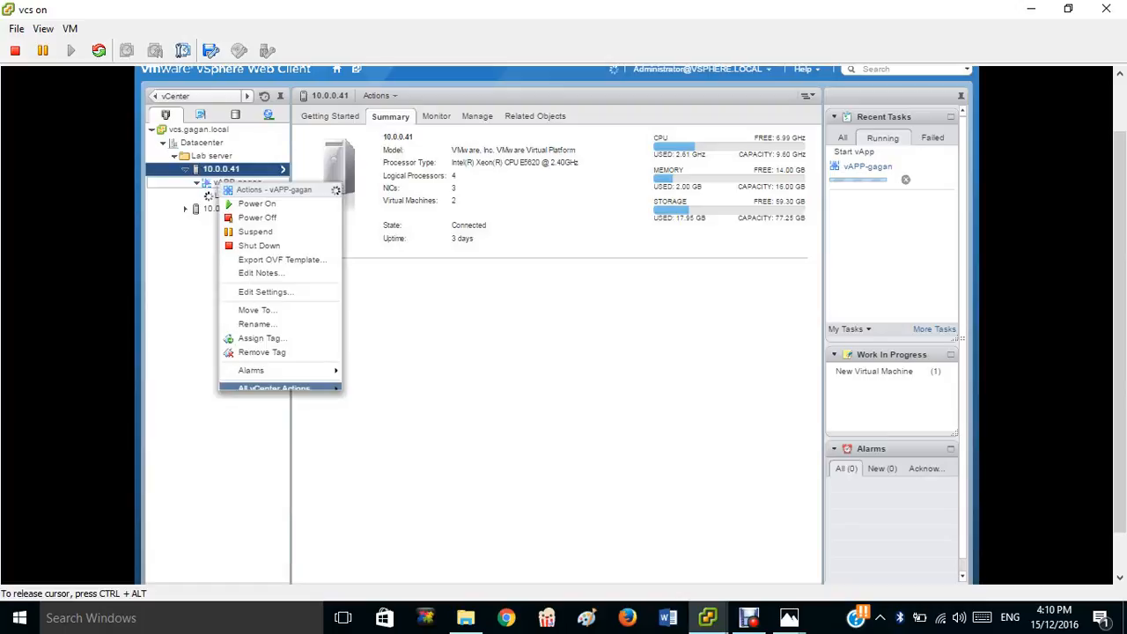
{"action": "mouse_move", "coordinate": [338, 392]}
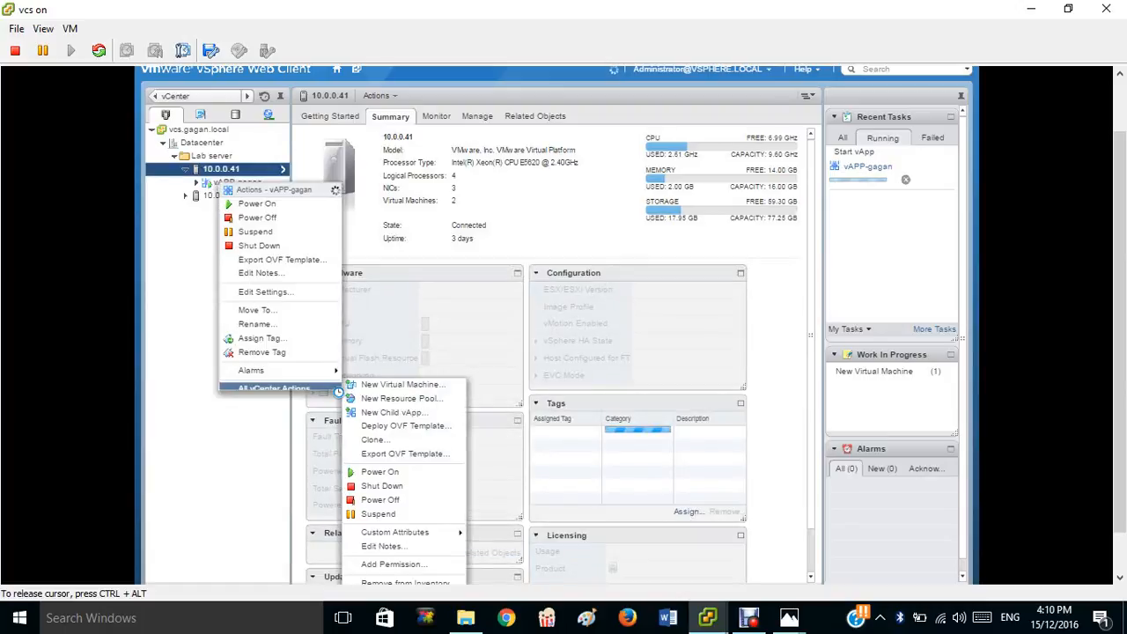
{"action": "left_click", "coordinate": [384, 546]}
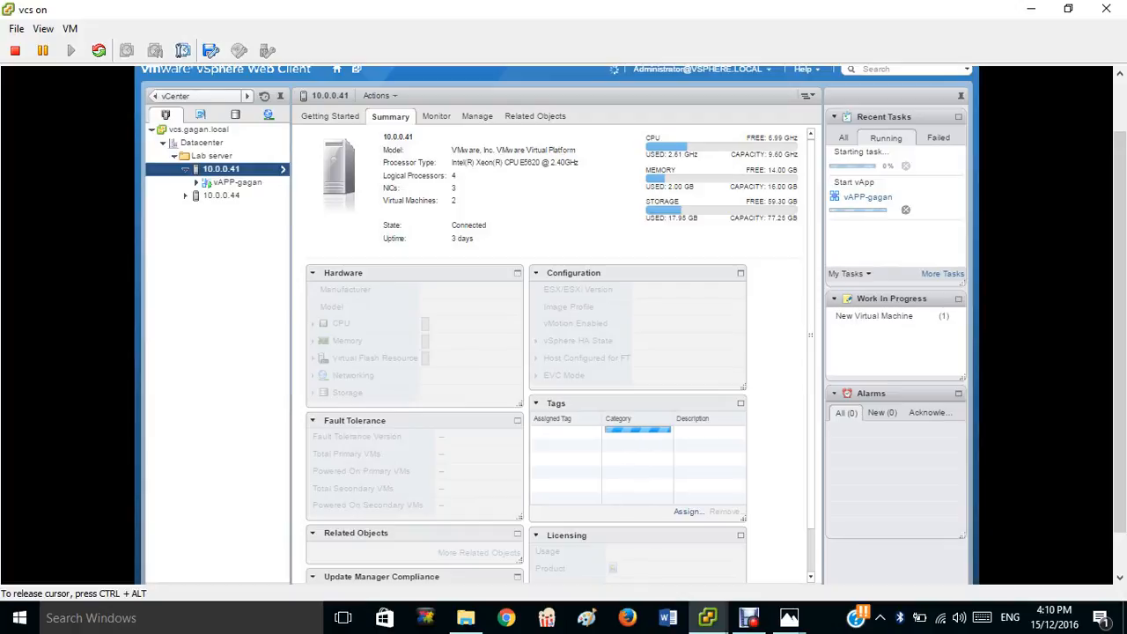
{"action": "left_click", "coordinate": [749, 617]}
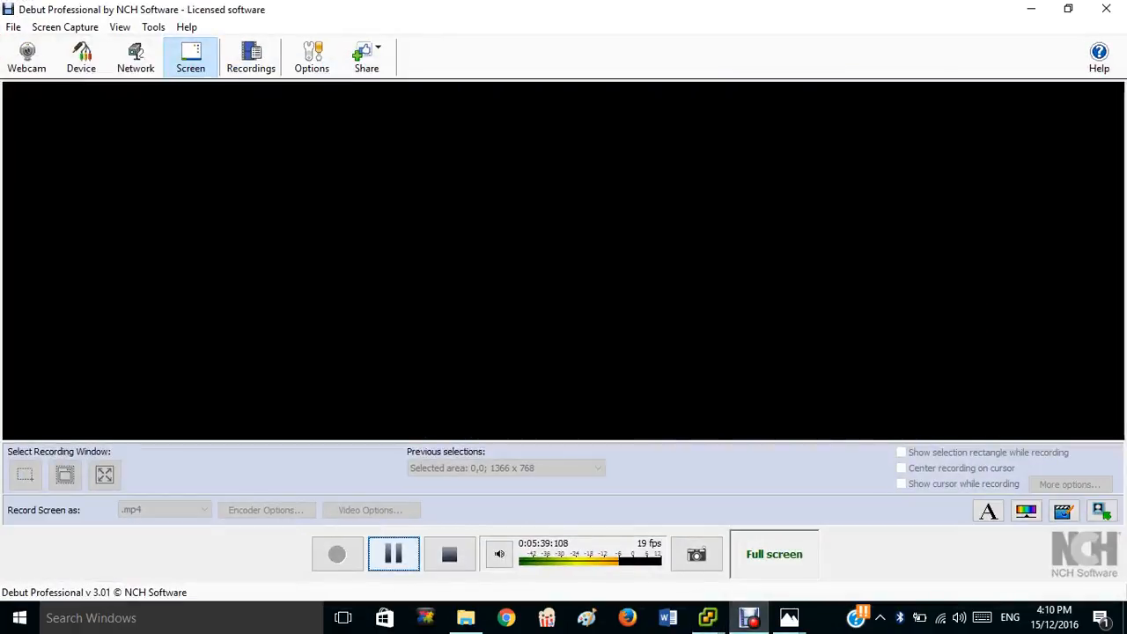